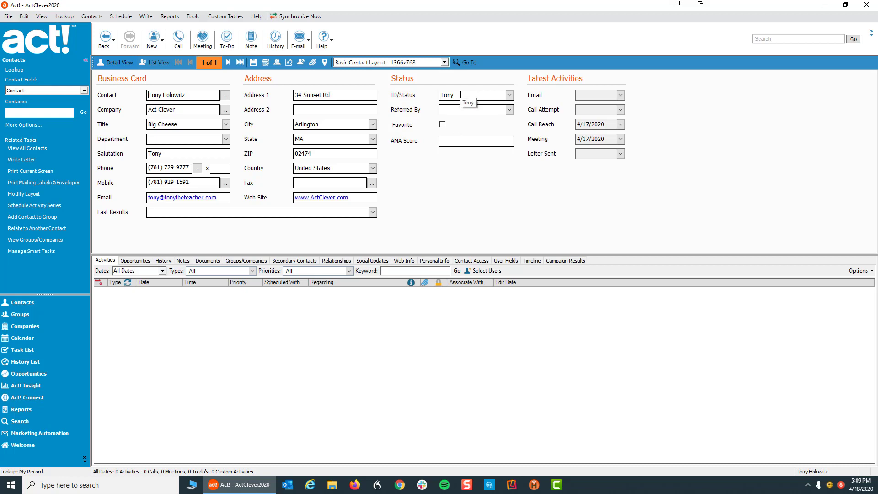
- Look up contacts whose ID/Status does not contain data, replacing the current lookup
right_click(460, 95)
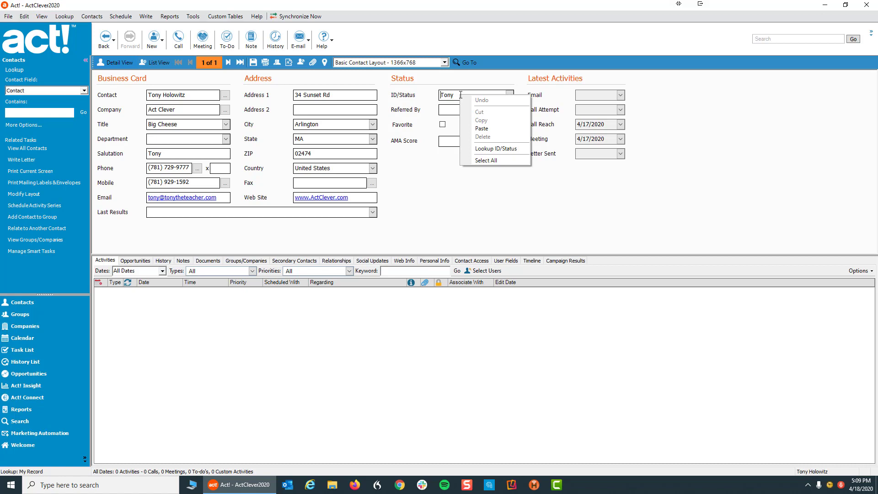
left_click(487, 149)
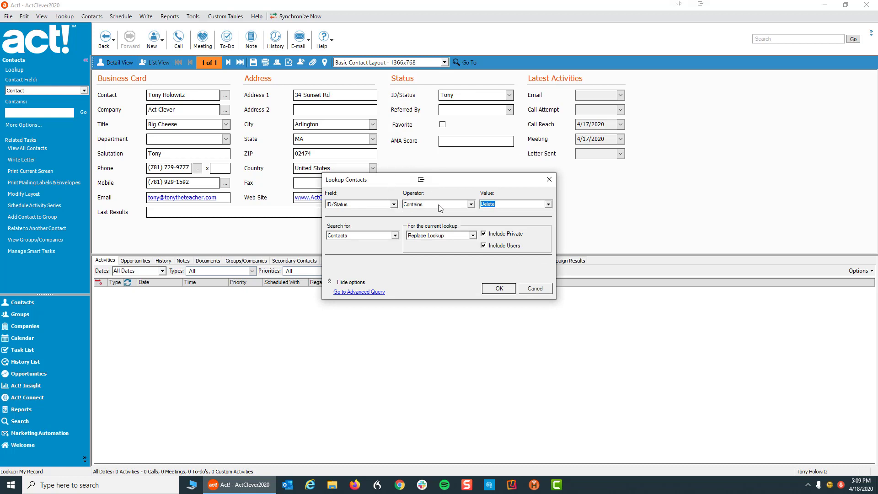
left_click(471, 205)
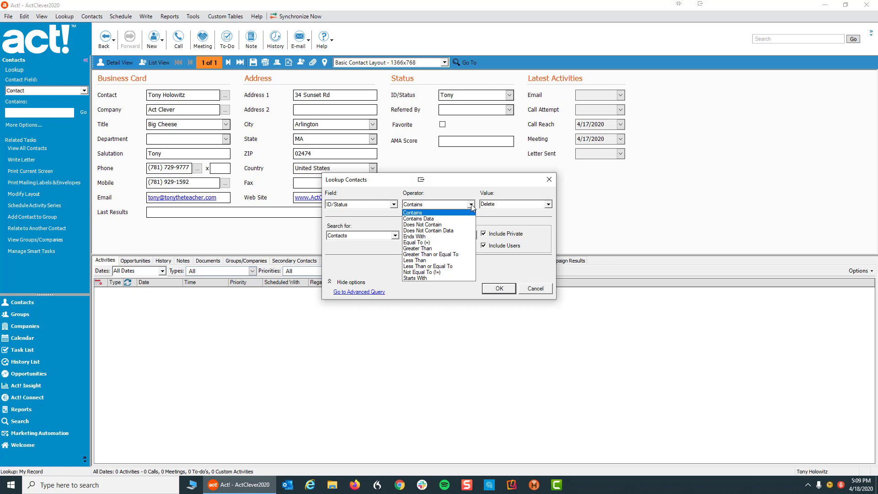
left_click(421, 231)
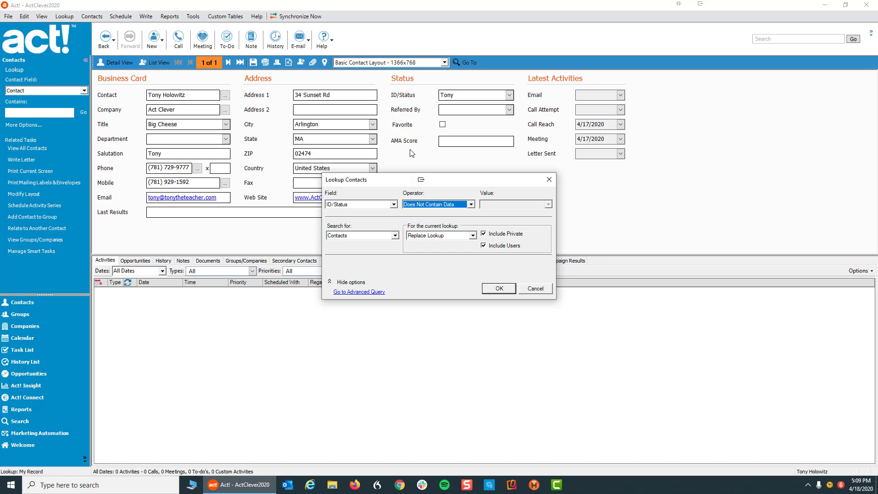
left_click(496, 292)
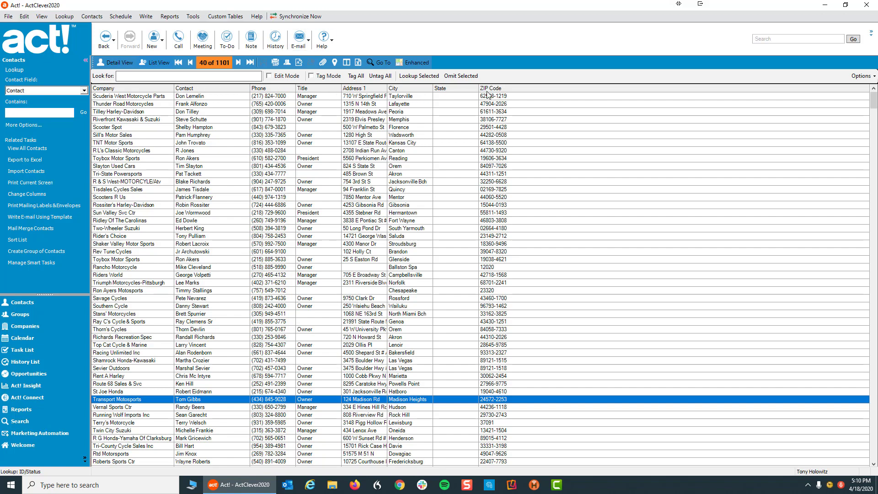
- Customize the contact list columns by adding the ID/Status field to the shown columns
right_click(410, 152)
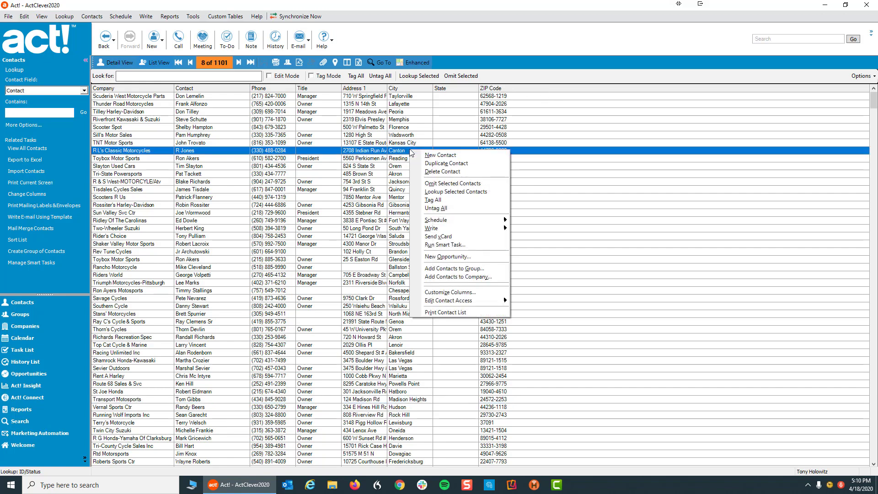
left_click(445, 293)
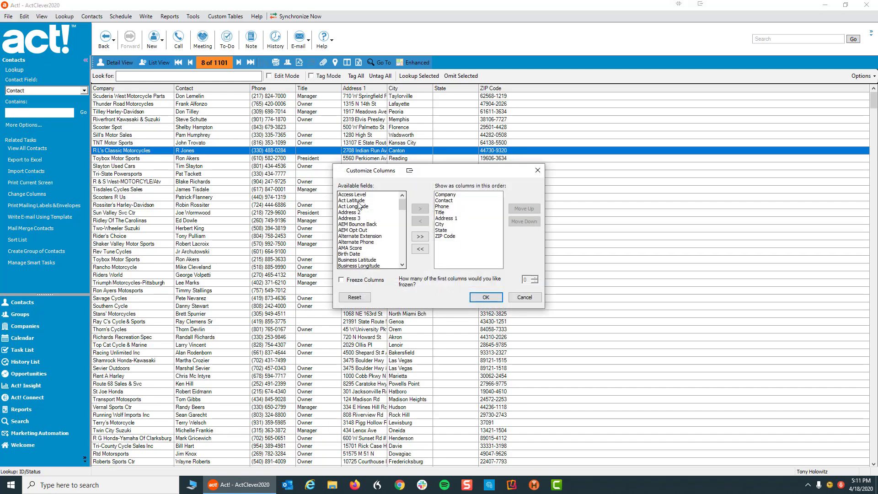
left_click(350, 225)
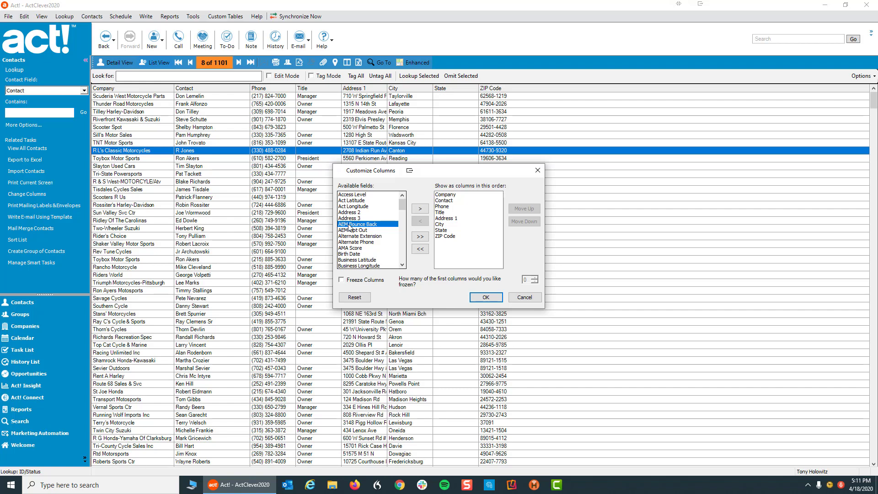
key("i")
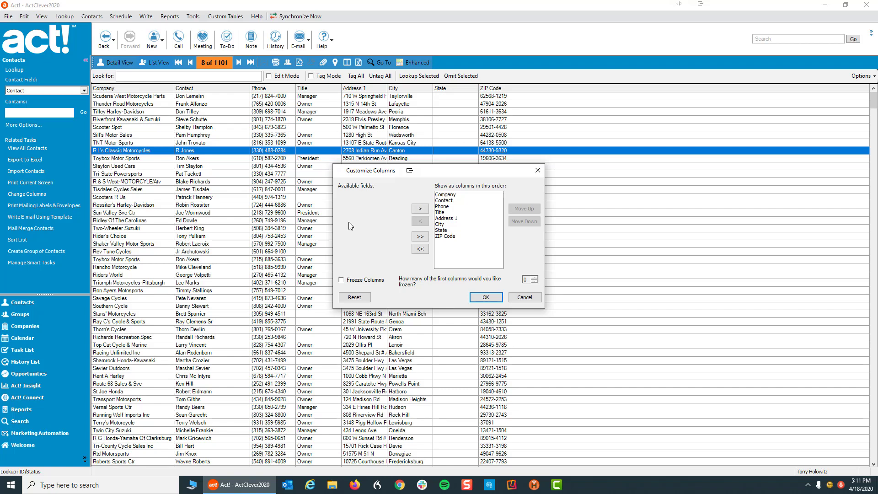
left_click(403, 264)
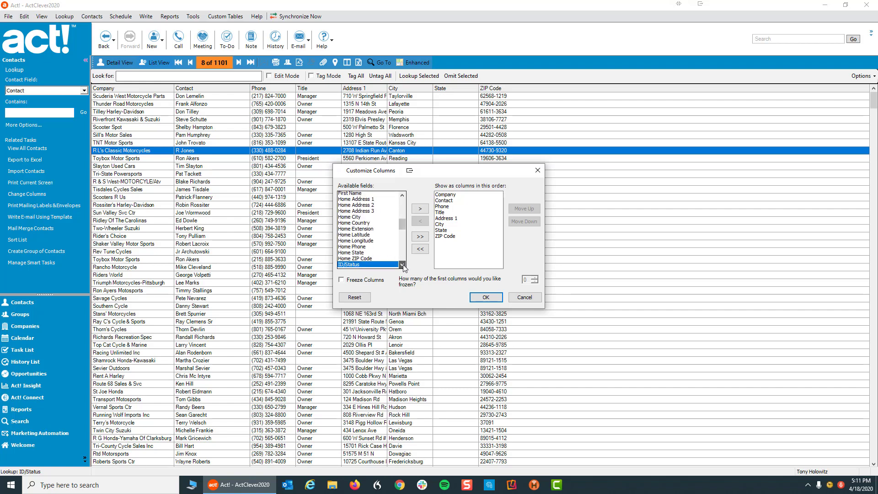
left_click(402, 265)
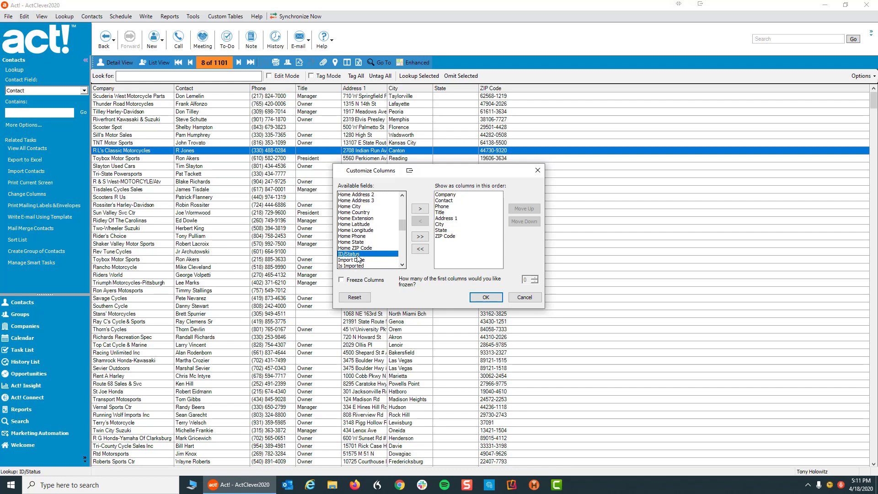
left_click(421, 210)
- Reorder the ID/Status column to sit between Phone and Title, and apply the column changes
left_click(443, 243)
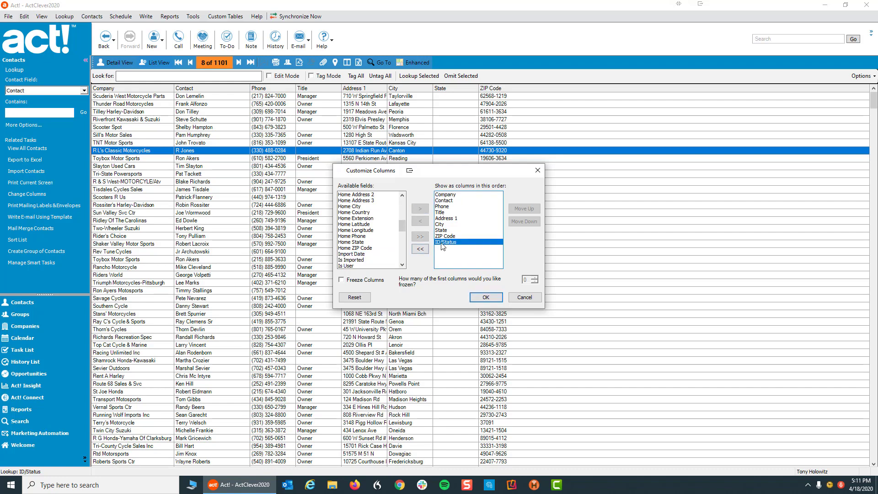
left_click(524, 209)
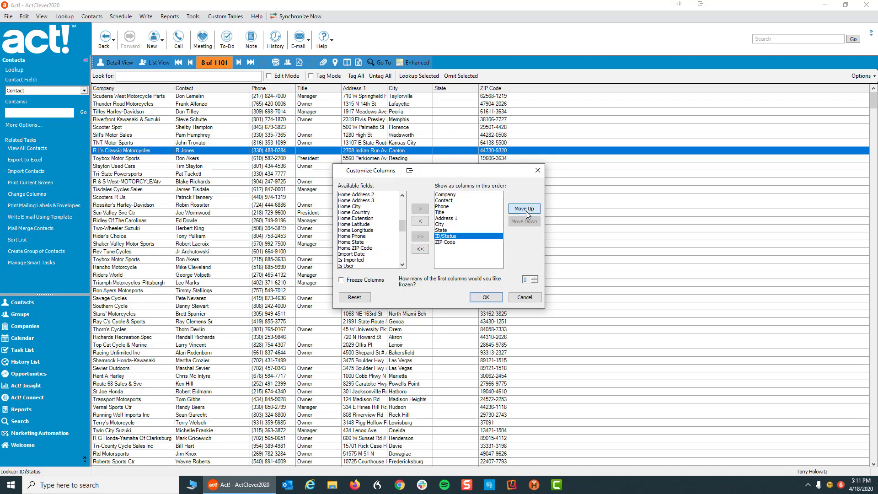
left_click(524, 209)
left_click(525, 209)
left_click(524, 209)
left_click(524, 209)
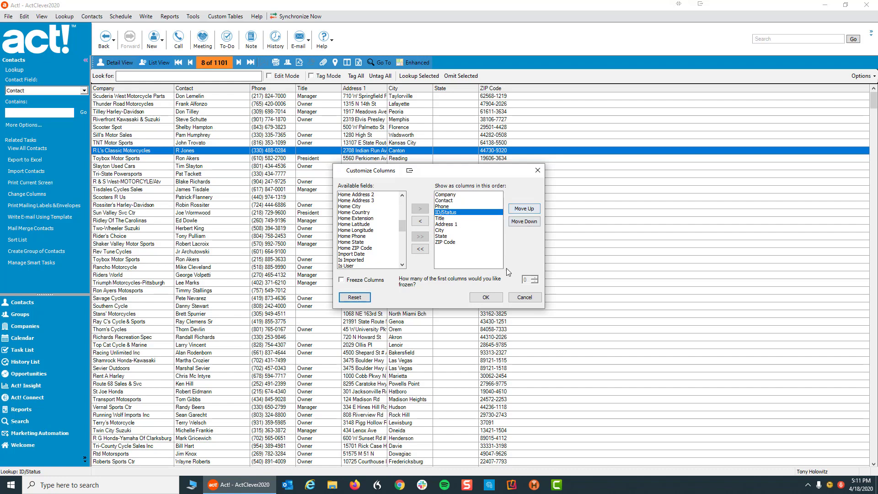
left_click(485, 297)
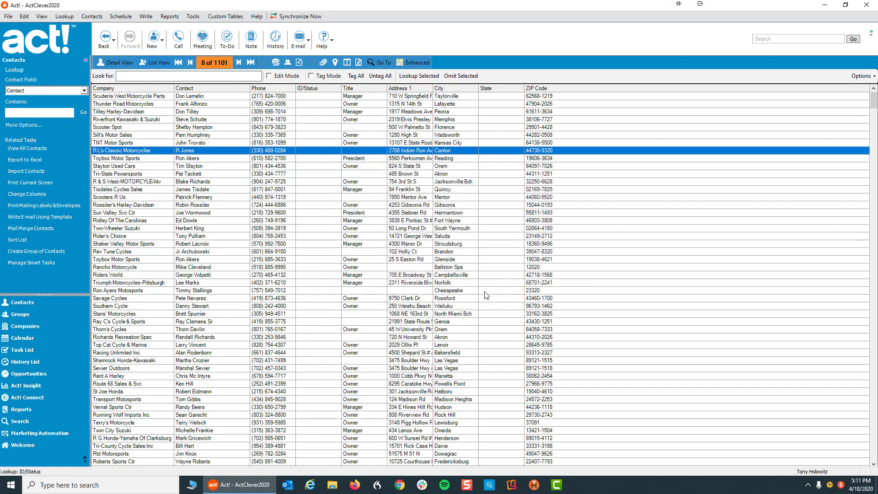
- Look up all contacts, export the list to Excel, and maximize the exported workbook
left_click(66, 19)
left_click(76, 38)
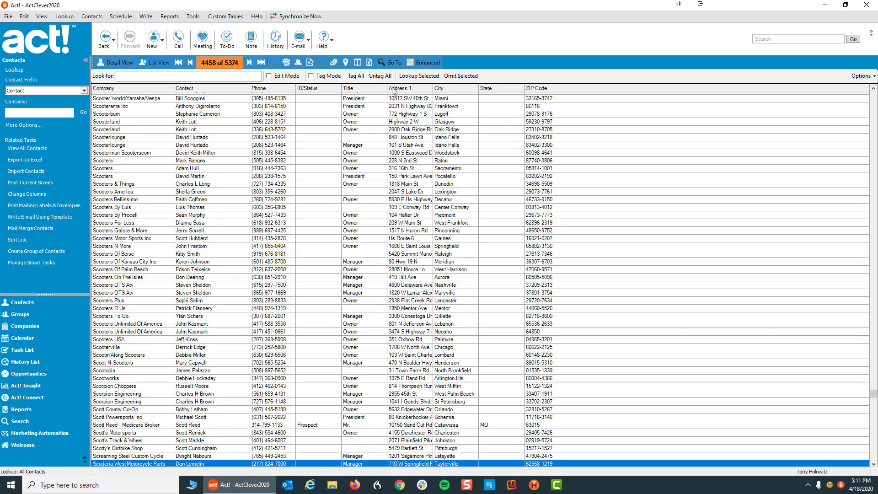
left_click(369, 63)
left_click(593, 487)
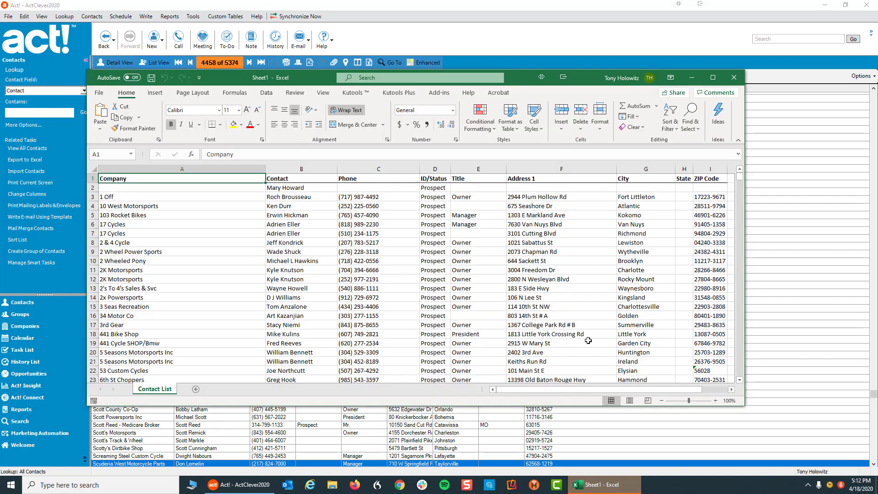
left_click(714, 77)
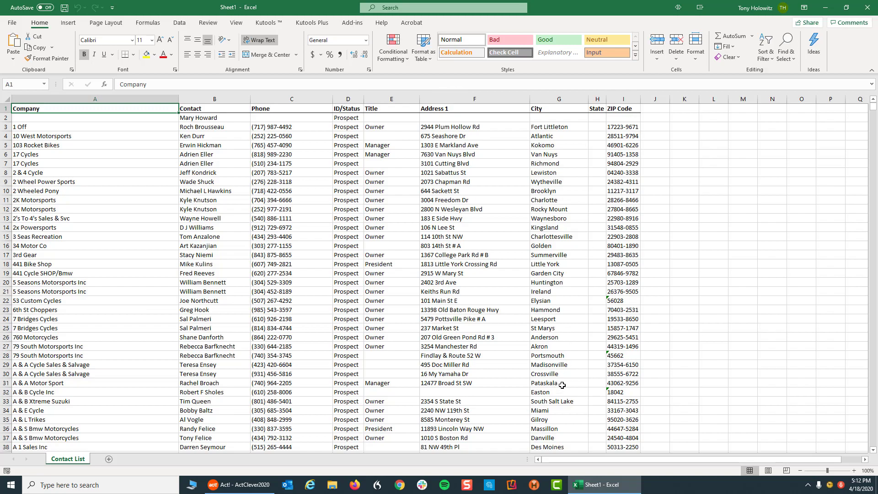
- Create a PivotTable on a new worksheet from the exported Contact List data in Excel
left_click(228, 488)
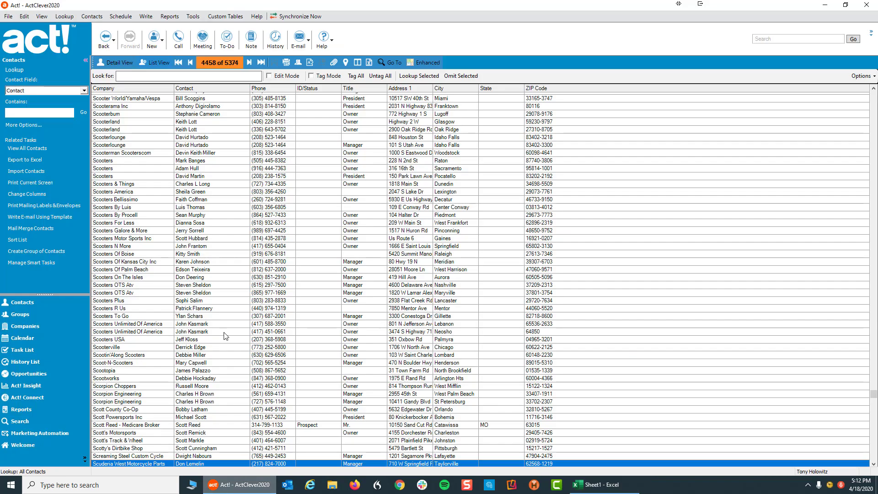
left_click(595, 484)
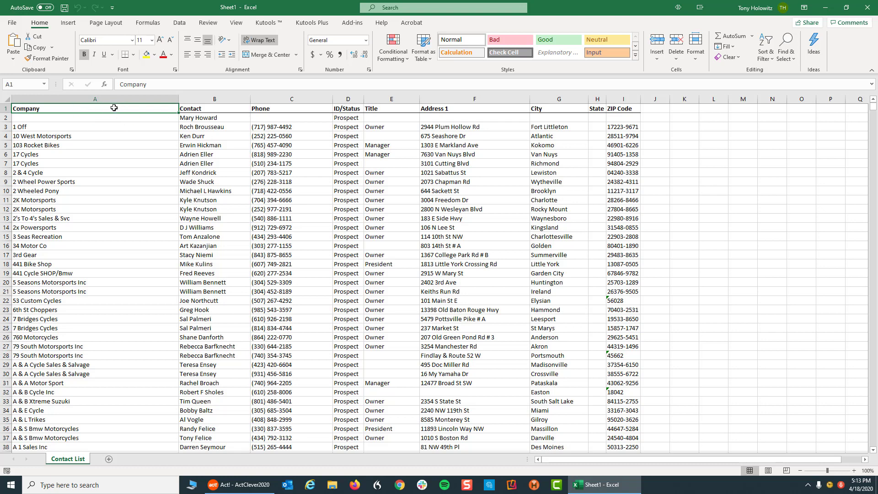
left_click(68, 23)
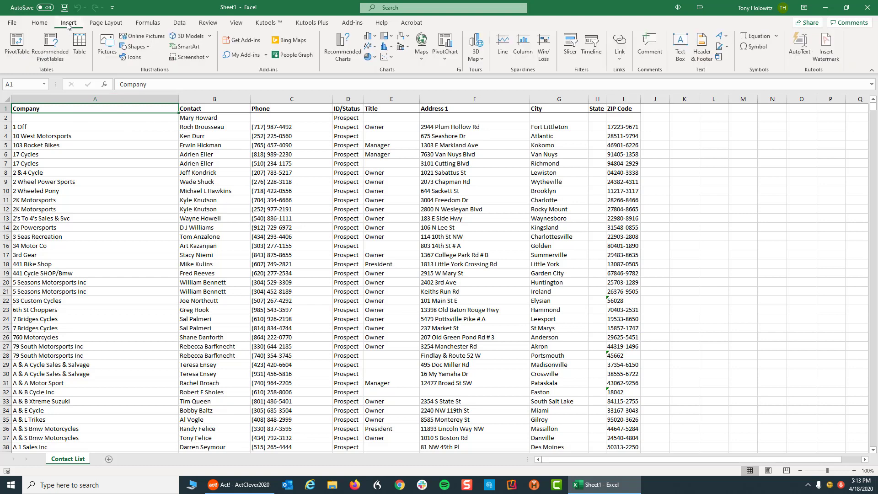
left_click(18, 43)
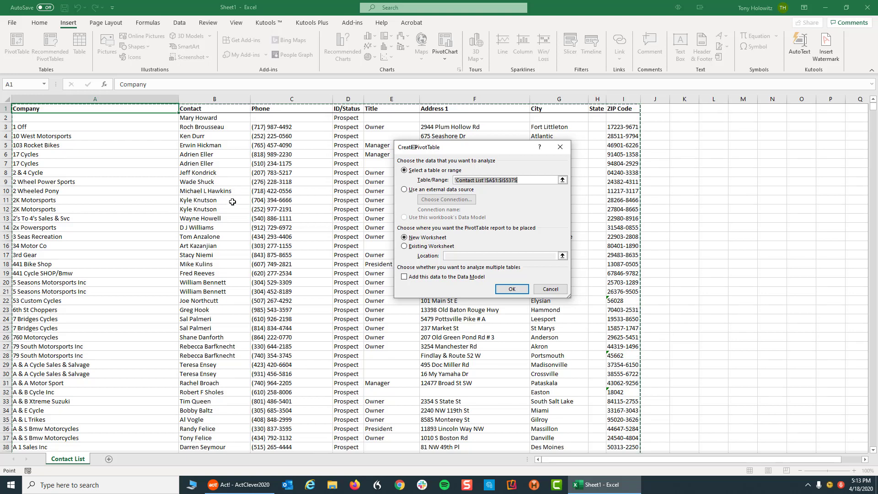
left_click(507, 289)
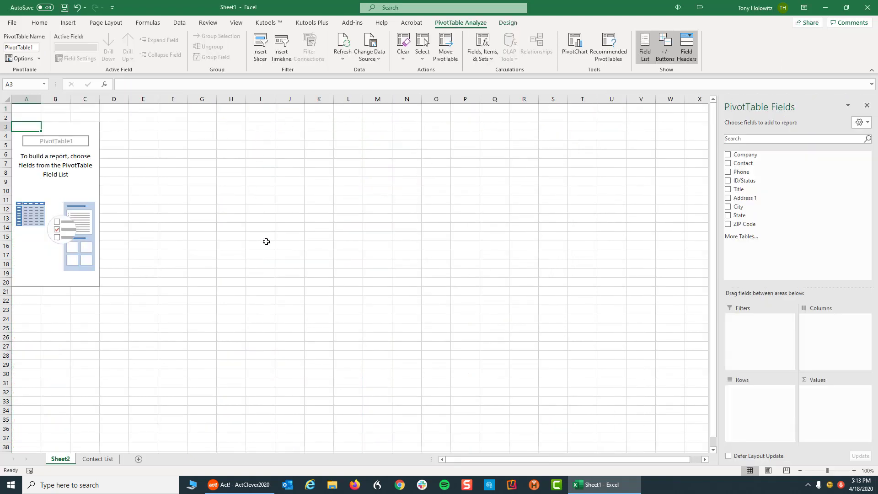
- Widen the PivotTable field list and place ID/Status in both Rows and Values to count contacts per status
left_click(101, 460)
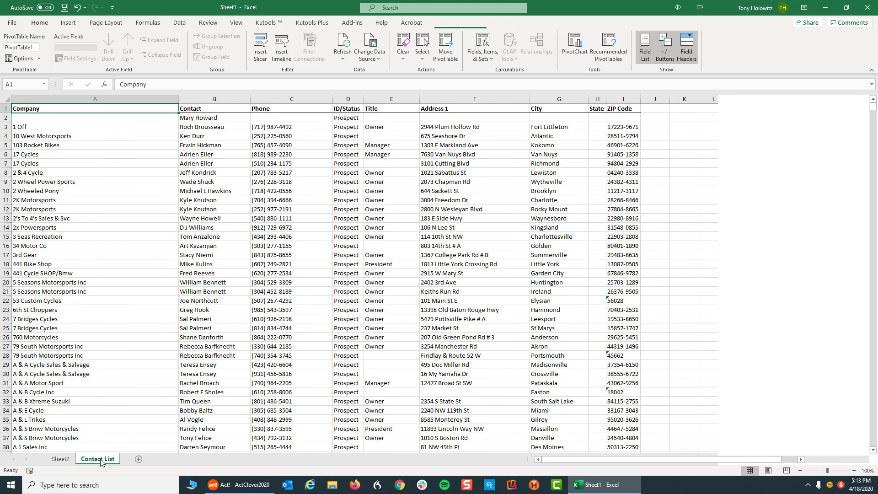
left_click(61, 458)
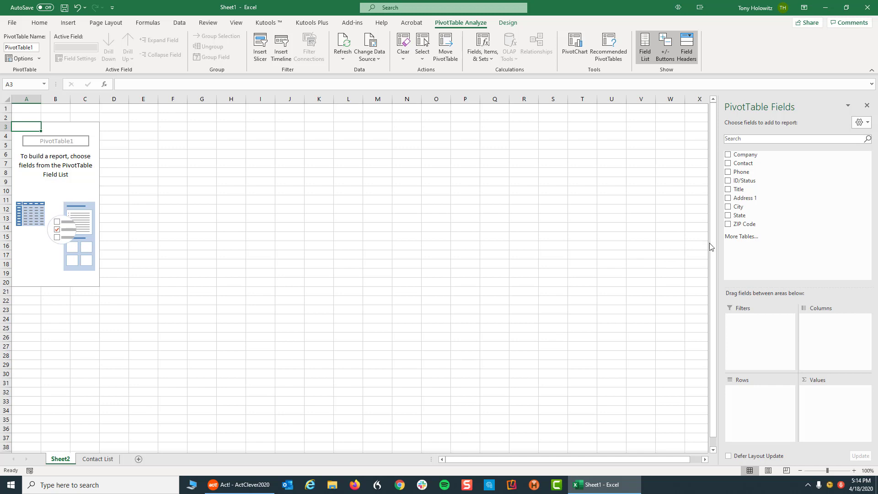
left_click_drag(718, 243, 525, 253)
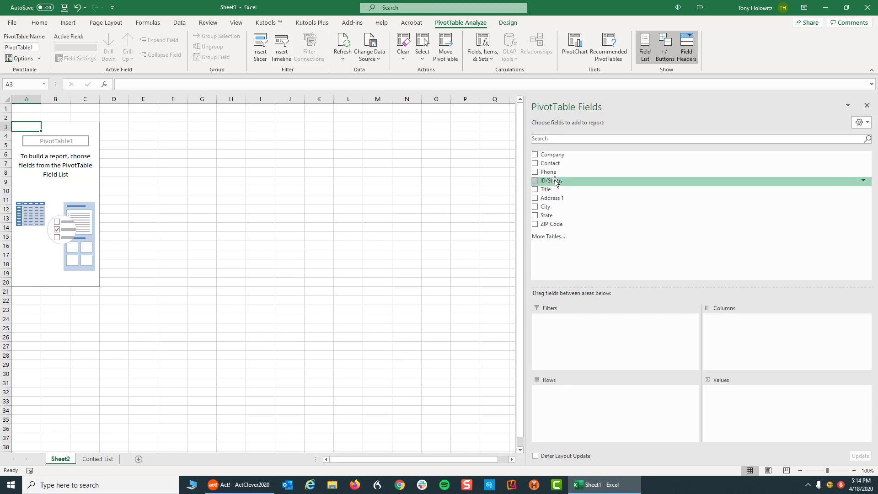
left_click_drag(555, 181, 555, 393)
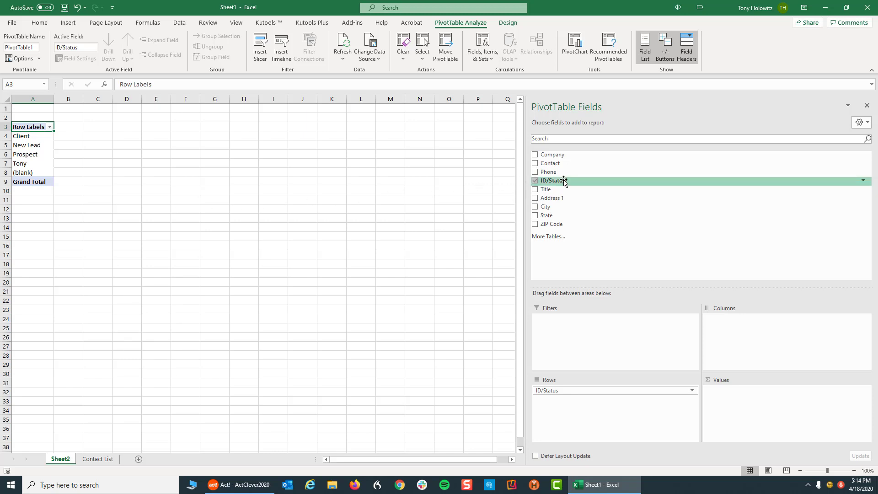
left_click_drag(563, 181, 722, 391)
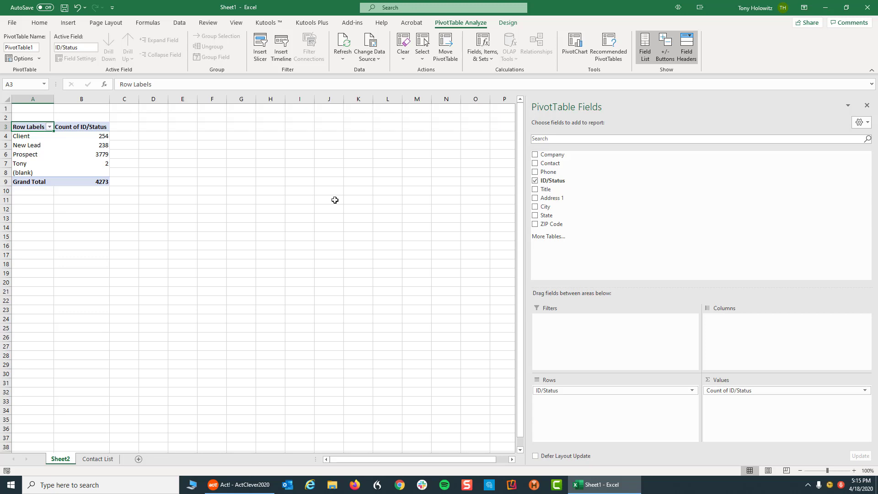
- Examine the counts per ID/Status and how the field list responds to selecting cells inside and outside the PivotTable
left_click(107, 172)
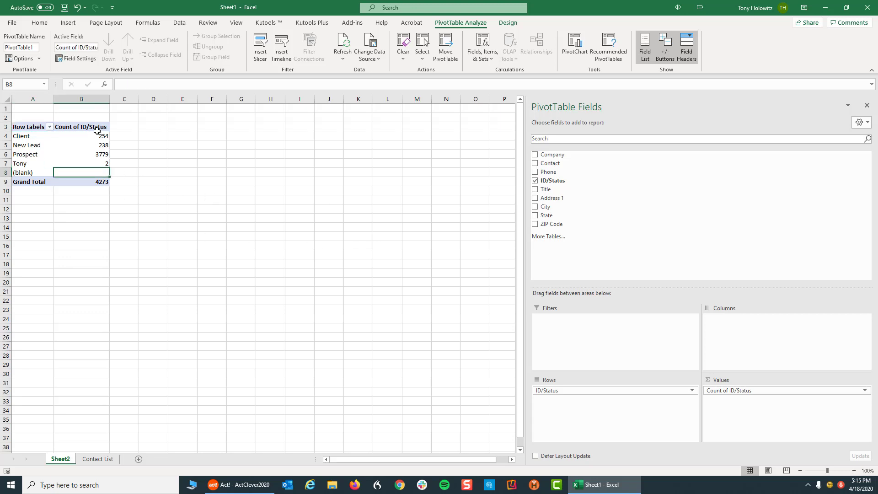
left_click_drag(97, 137, 99, 165)
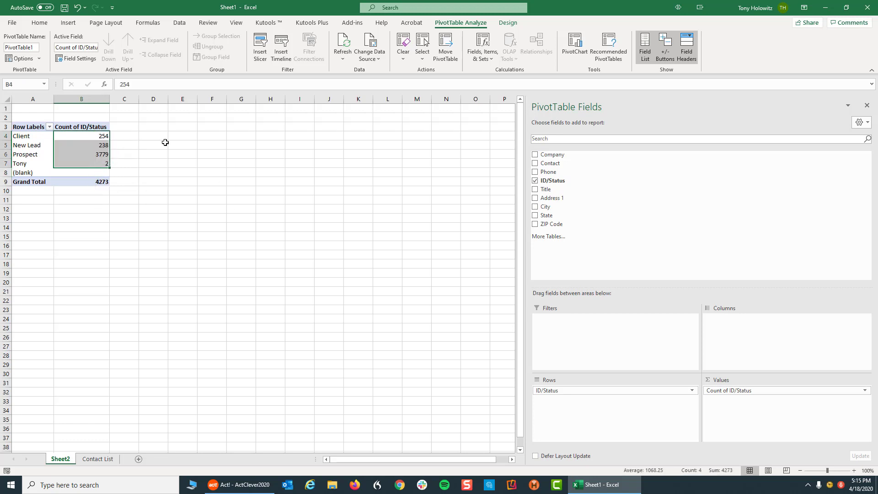
left_click(128, 136)
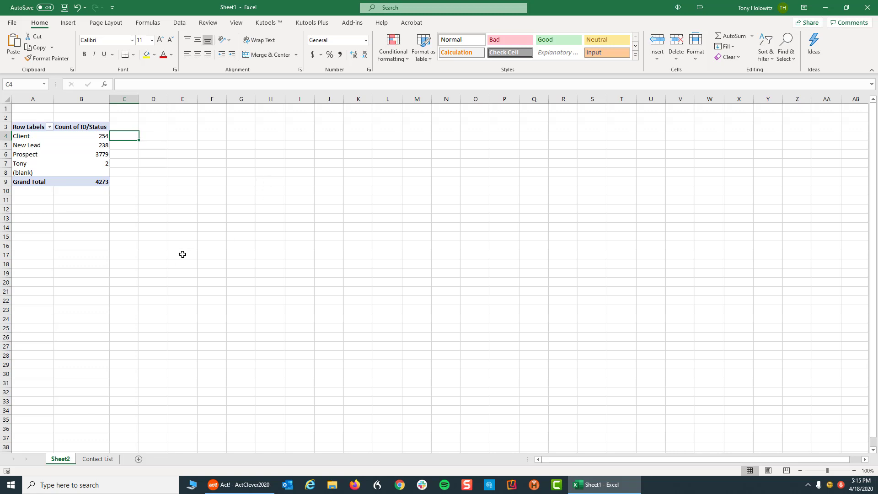
left_click(74, 146)
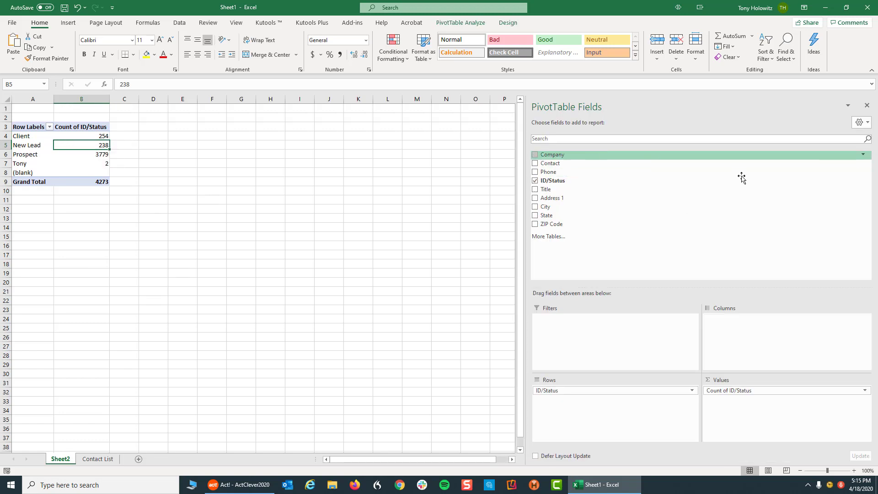
left_click(265, 176)
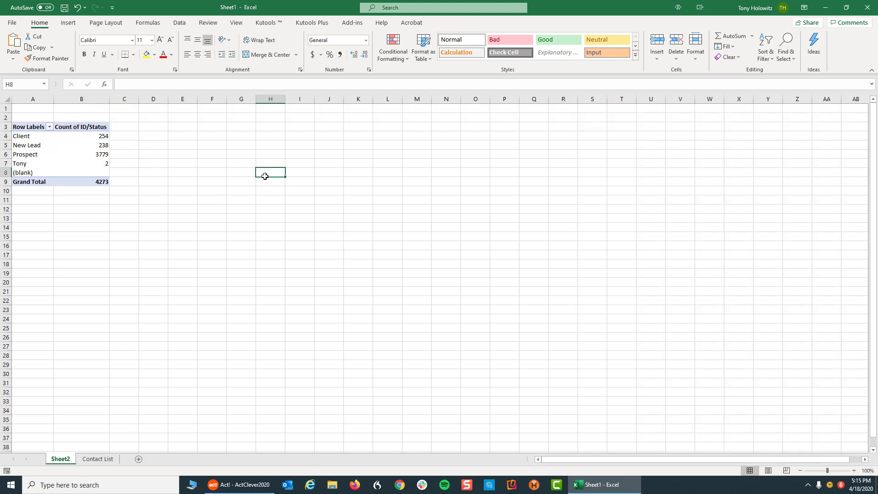
left_click(50, 138)
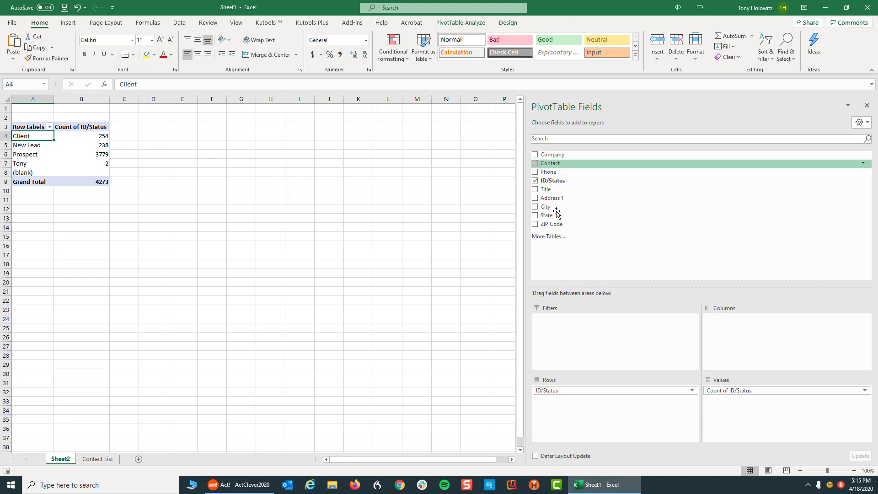